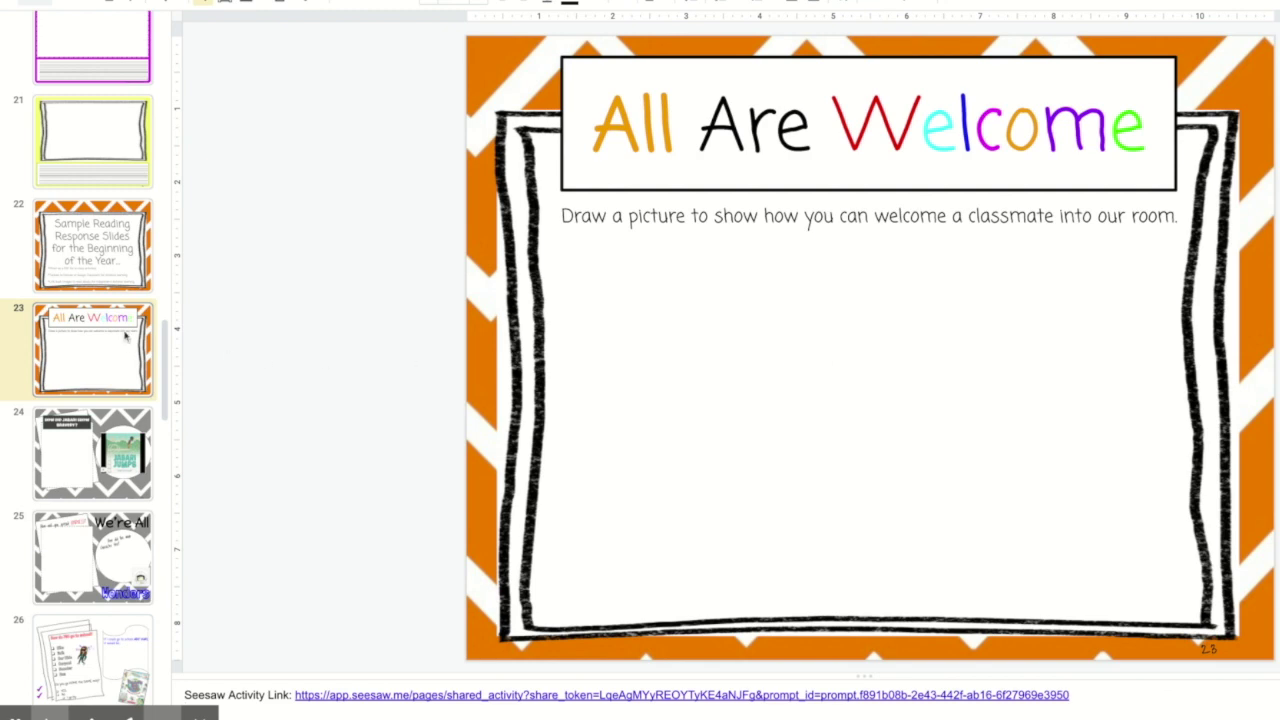
- Browse the template deck's slides, from slide 1 through the reading response journal and slide 13
scroll(127, 338, up, 5)
scroll(127, 338, up, 14)
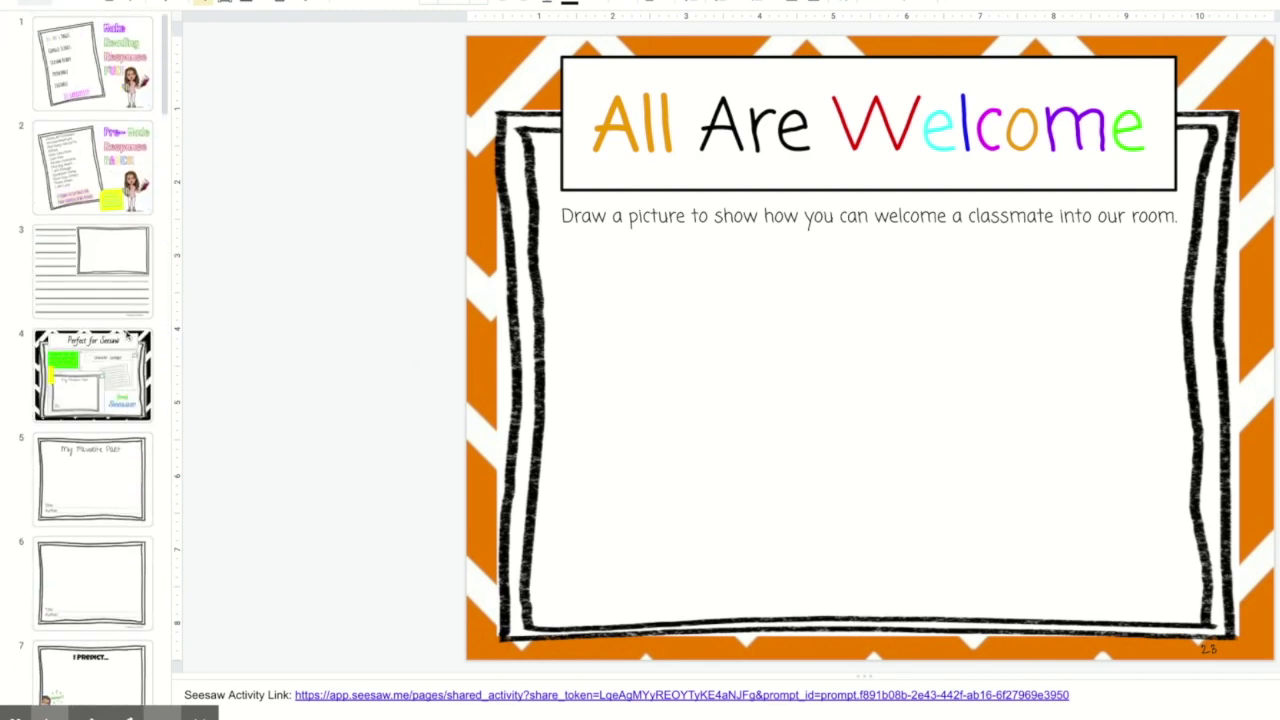
click(99, 80)
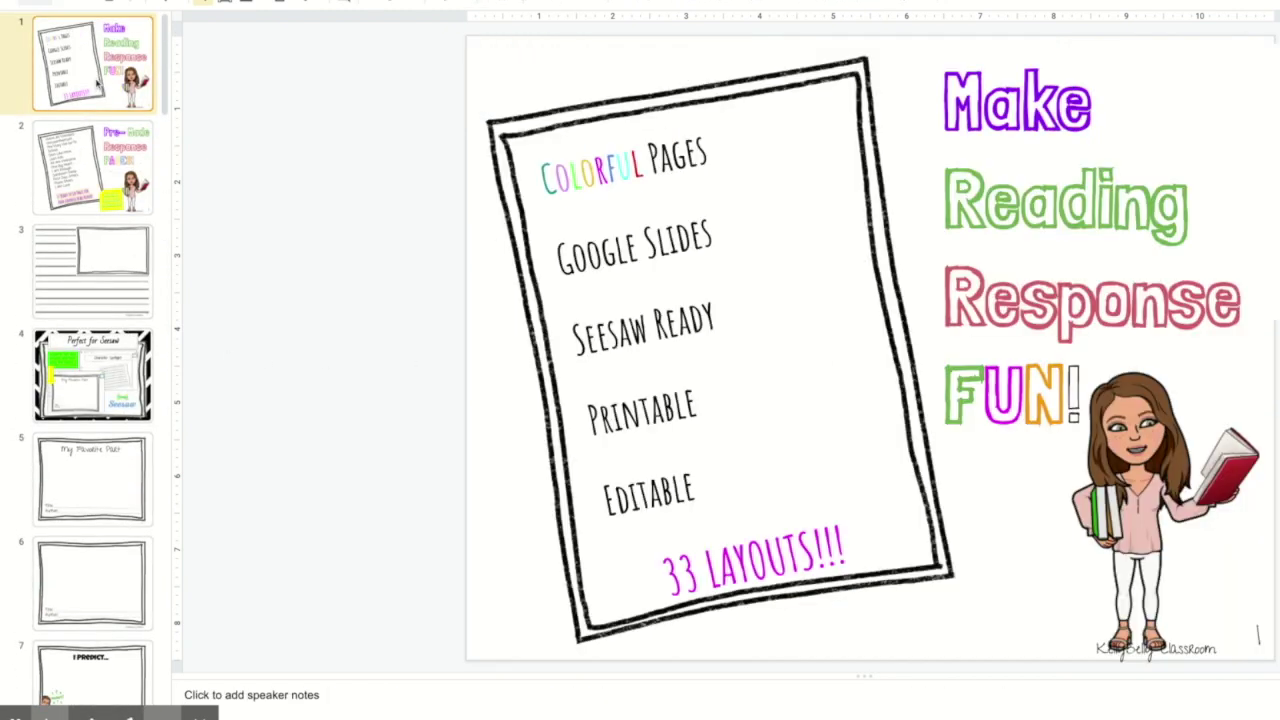
click(107, 307)
click(61, 500)
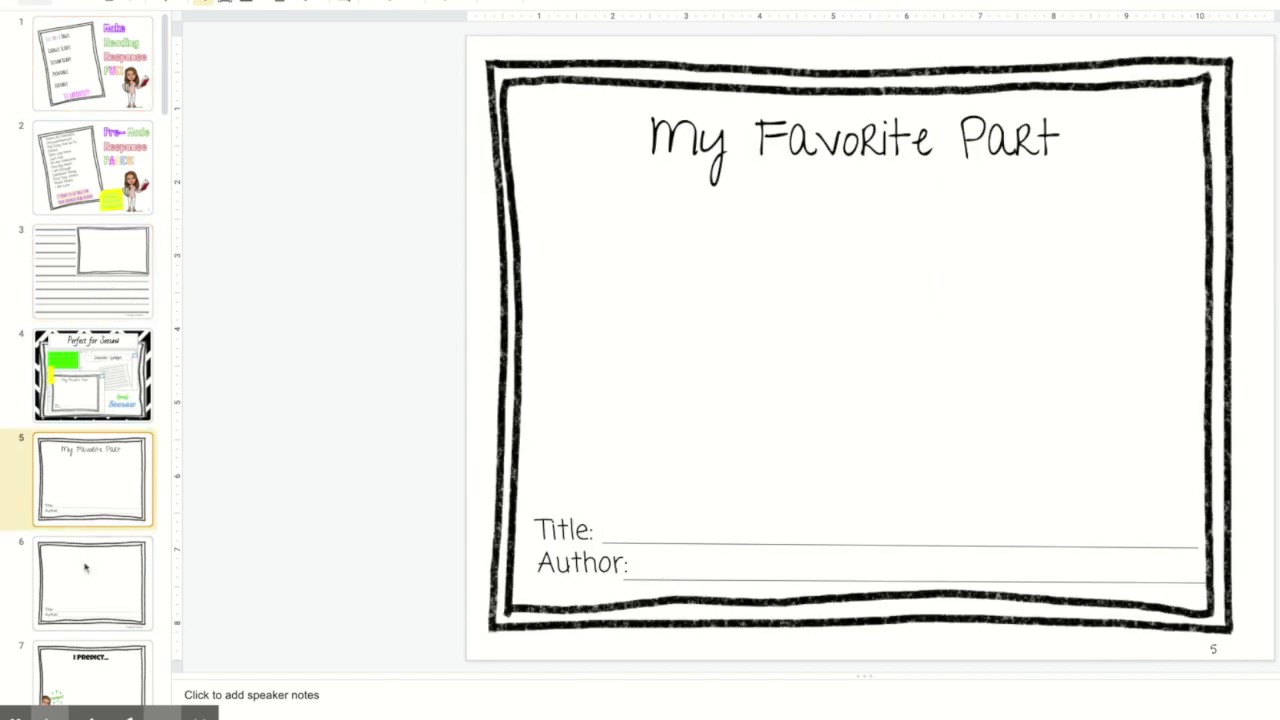
click(85, 568)
scroll(85, 565, down, 4)
click(76, 311)
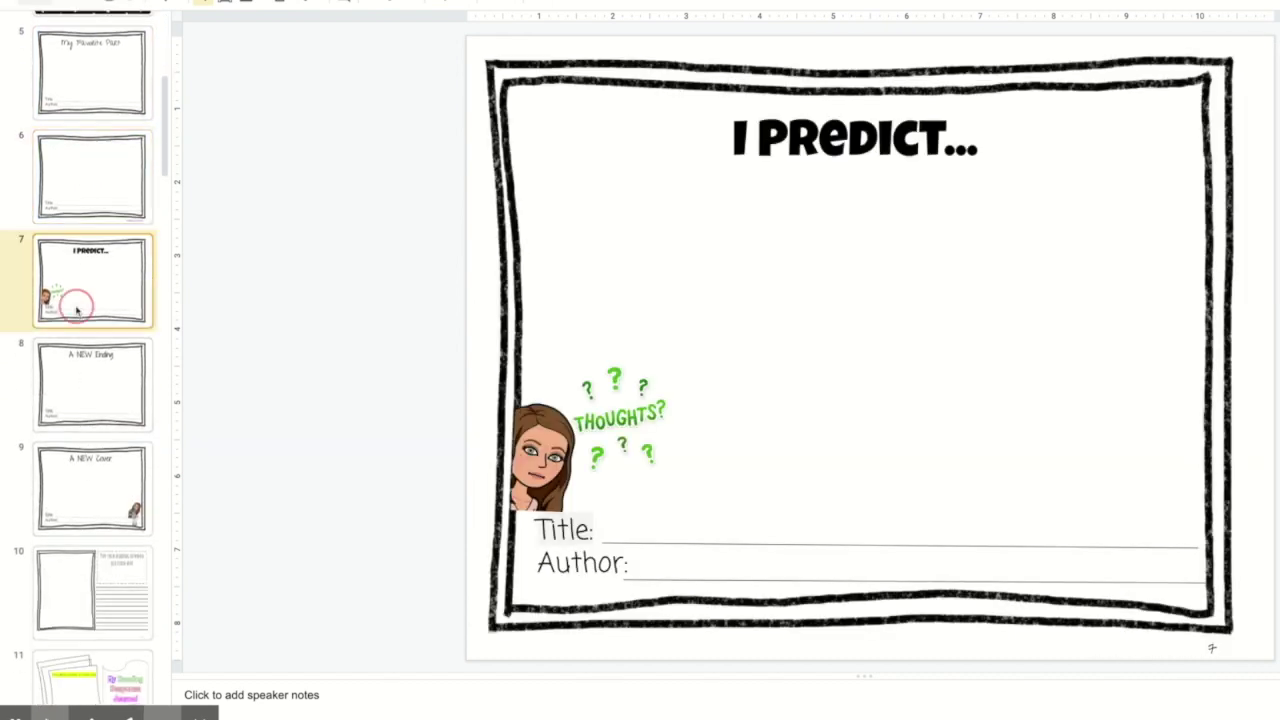
click(97, 371)
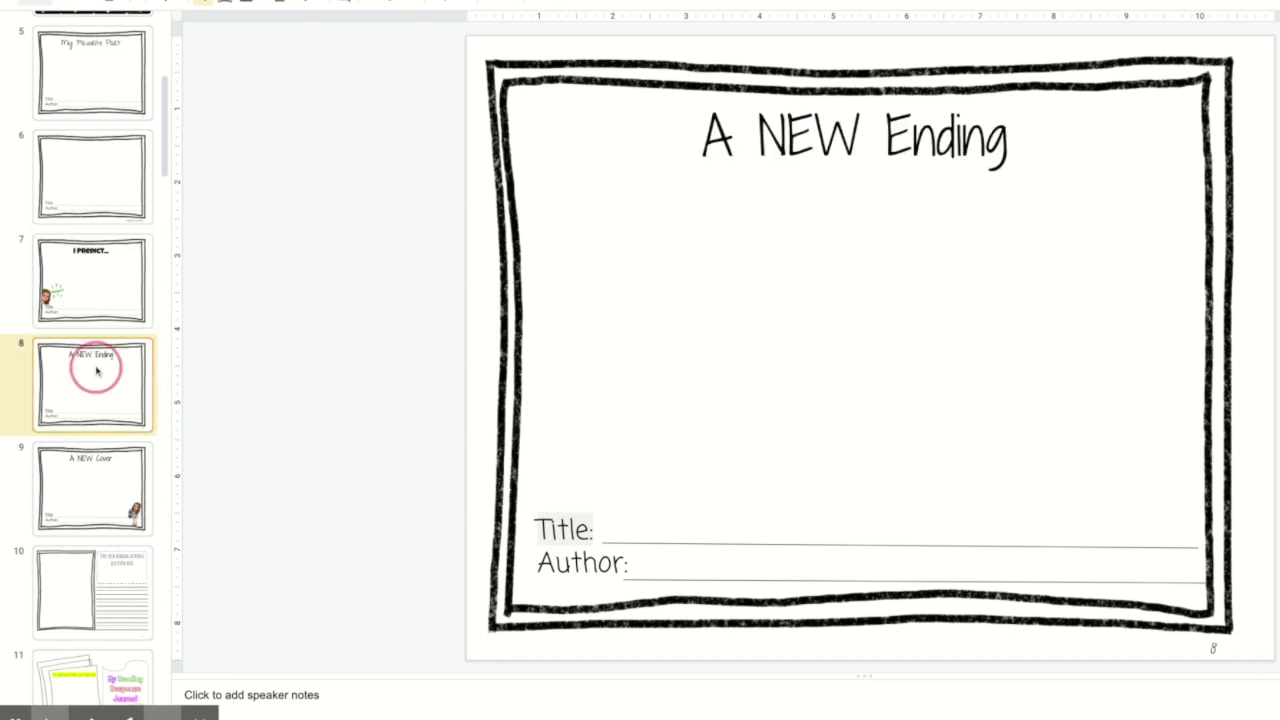
click(114, 482)
scroll(114, 482, down, 3)
click(114, 484)
scroll(113, 483, down, 3)
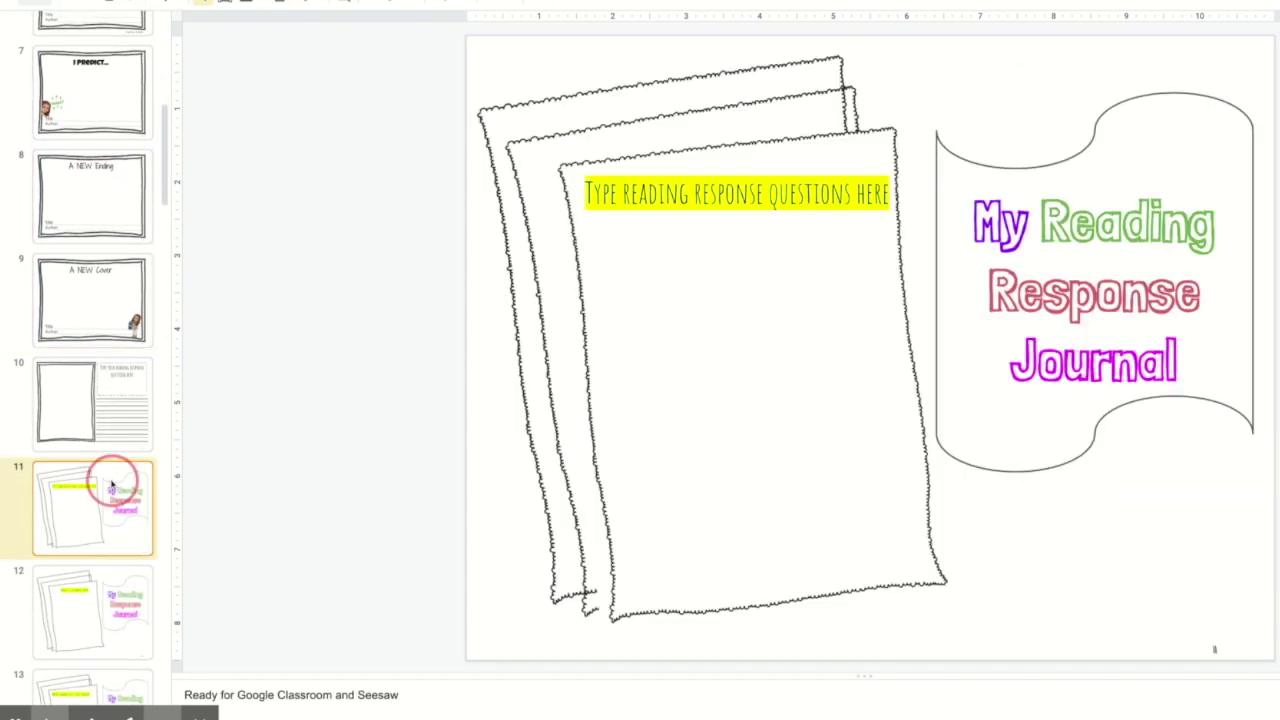
click(113, 484)
scroll(116, 495, down, 2)
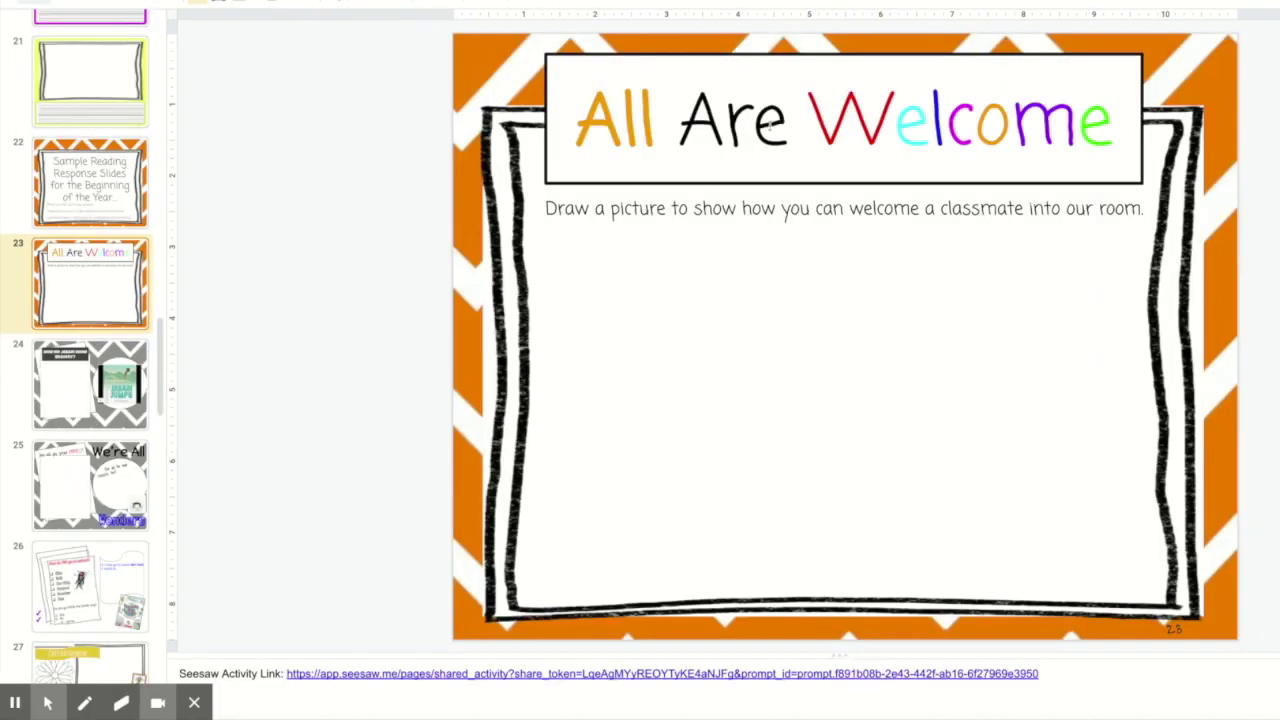
- Step past the Jabari bravery slide and settle back on the All Are Welcome slide
key(Down)
key(Up)
click(110, 396)
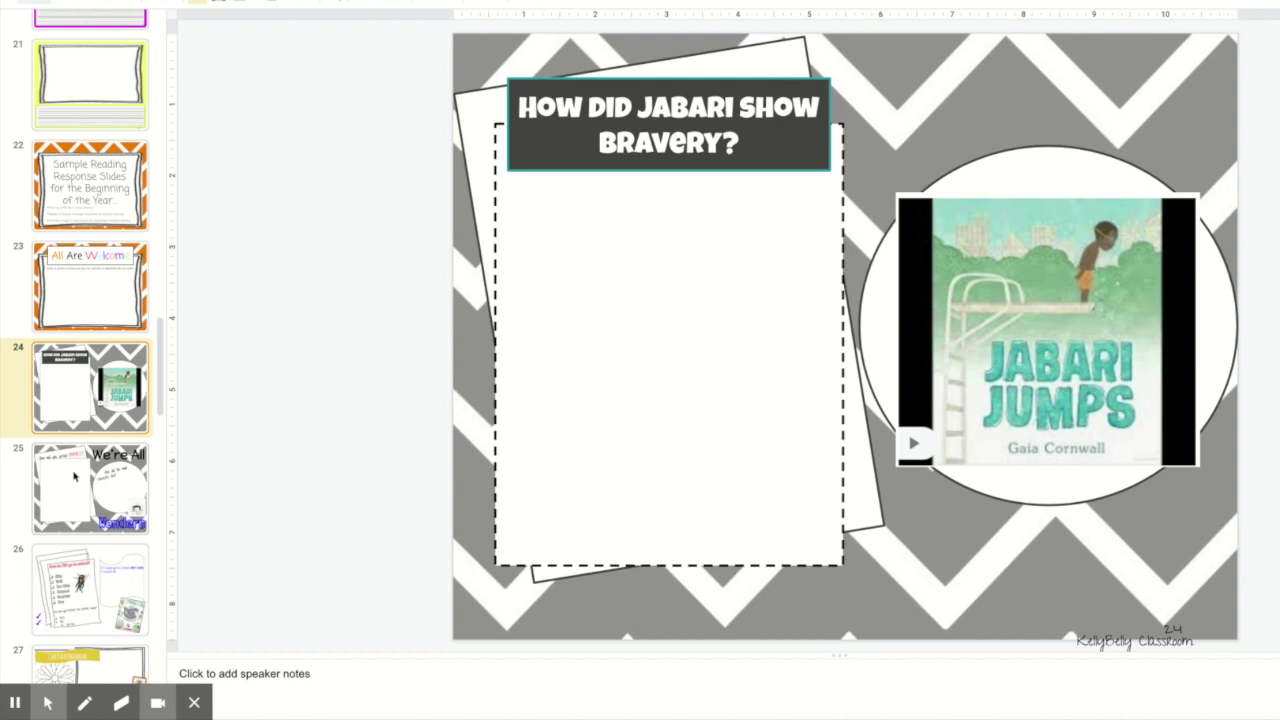
click(99, 310)
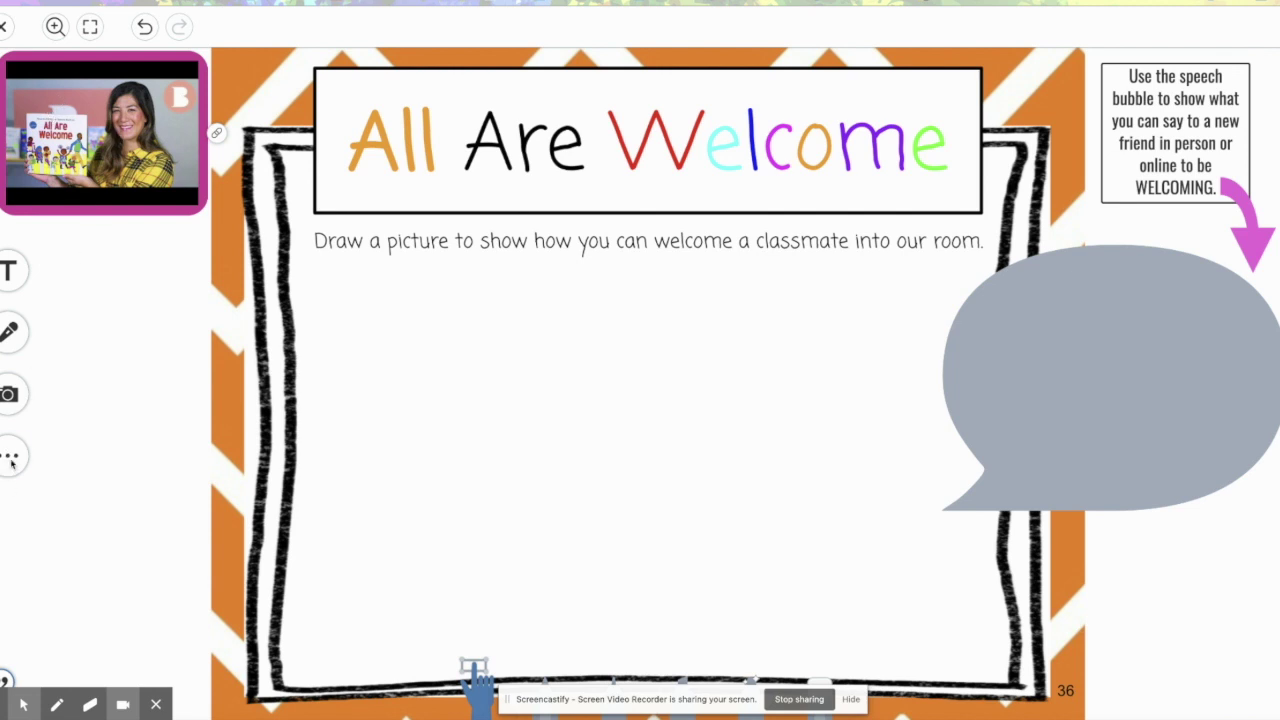
click(10, 395)
click(12, 456)
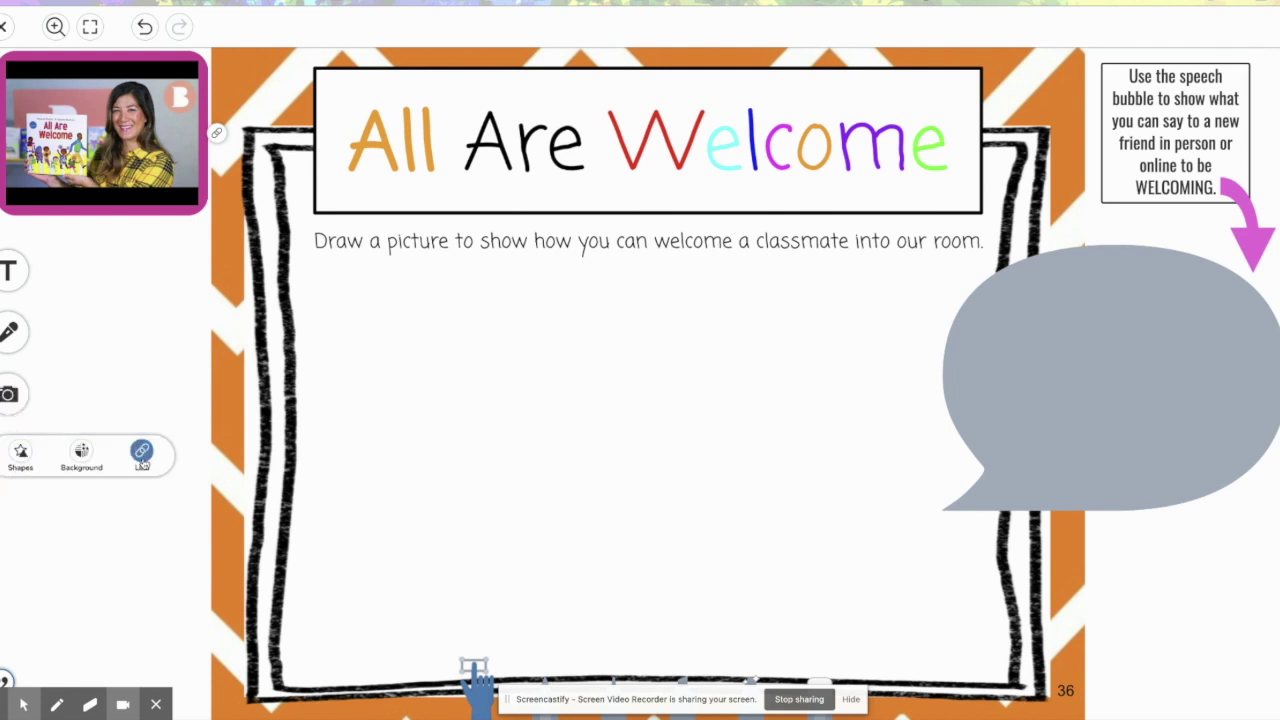
click(142, 453)
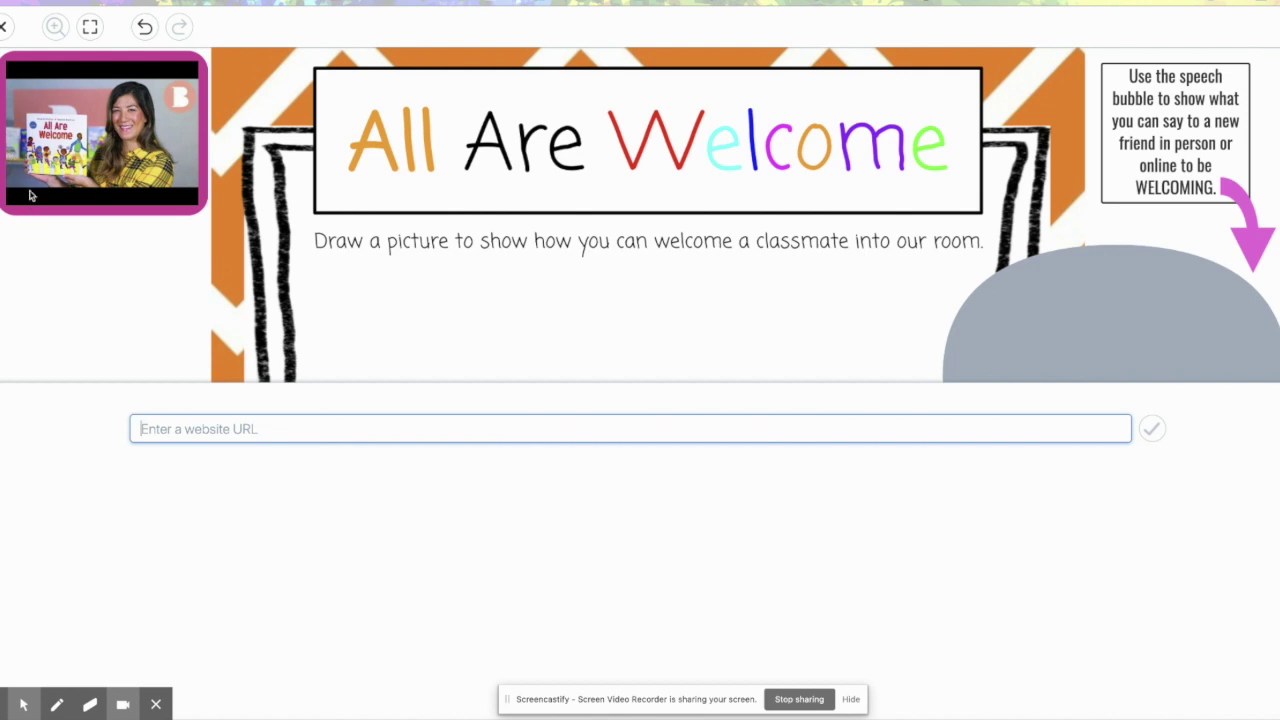
click(111, 352)
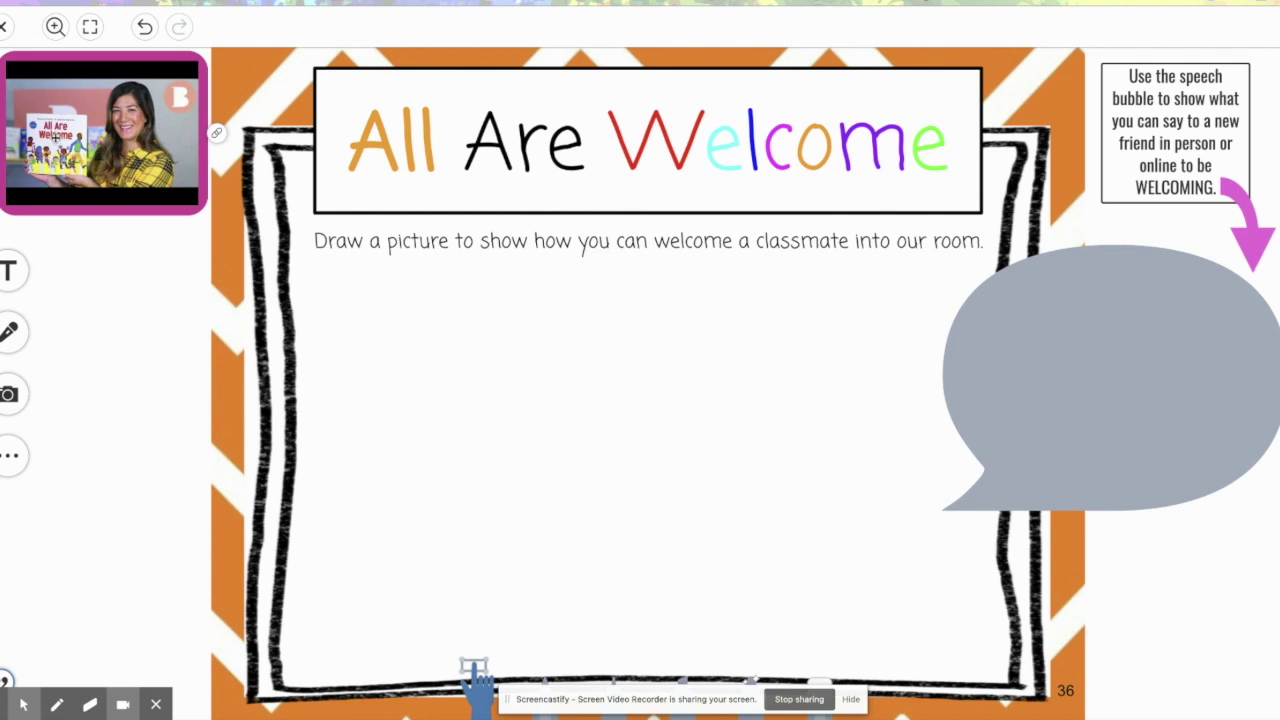
mouse_move(216, 135)
click(6, 684)
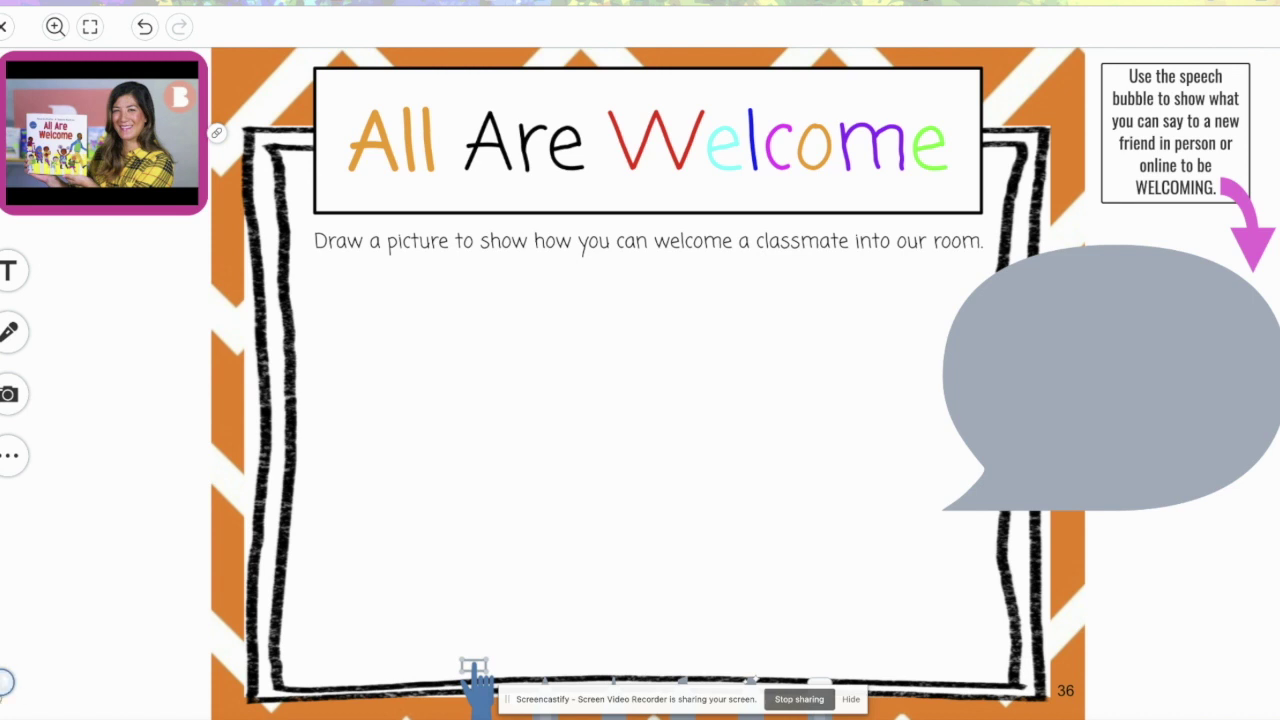
click(4, 684)
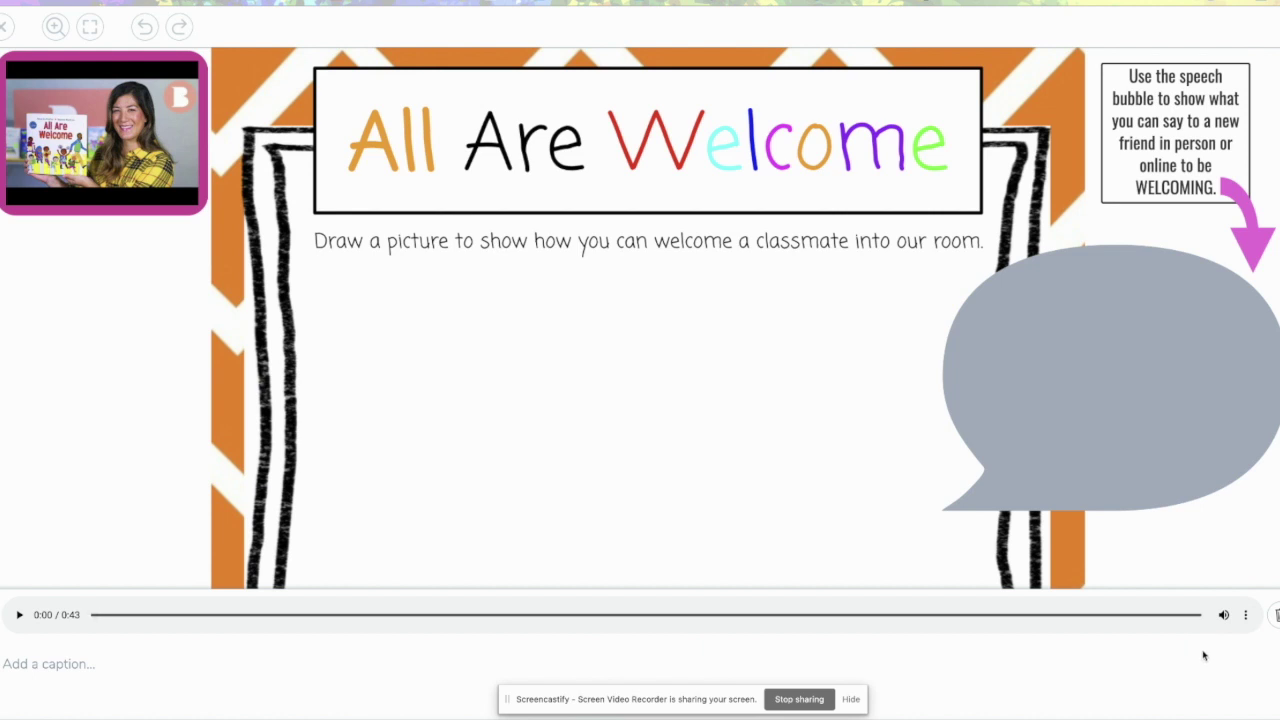
click(1230, 568)
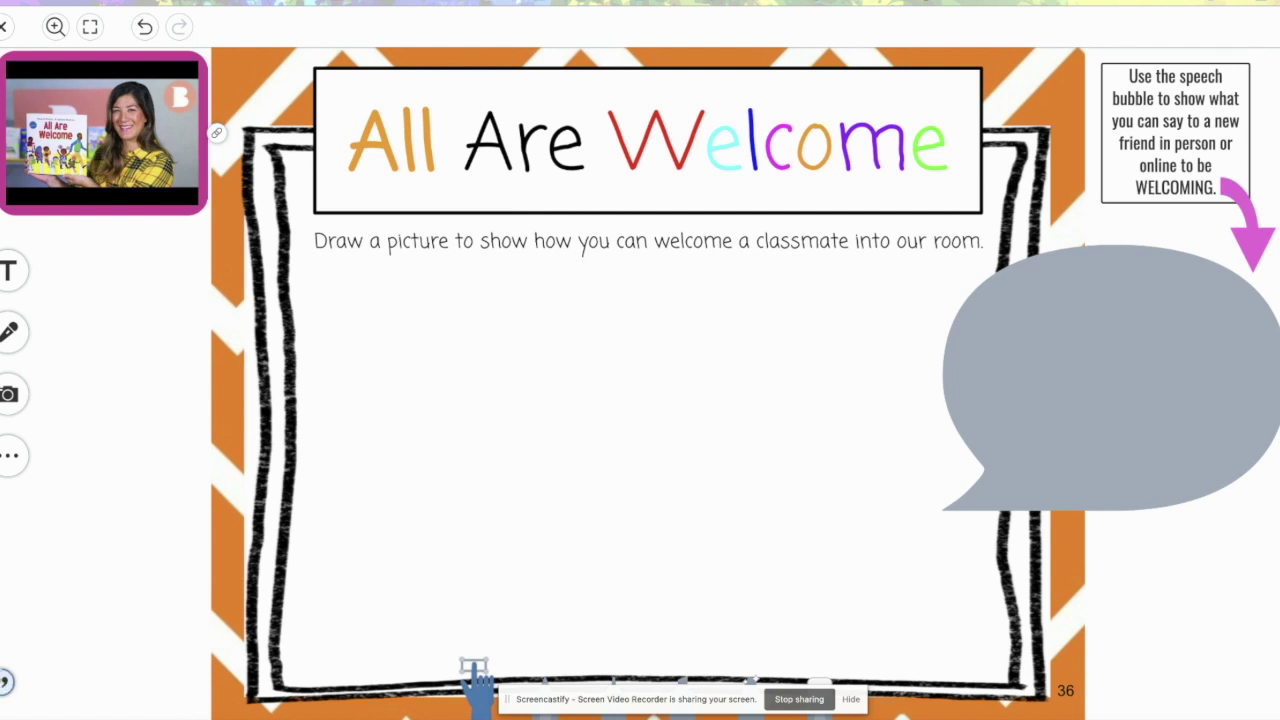
- Add a curved arrow shape from the Shapes list and move it to the lower-left edge
click(5, 682)
click(12, 456)
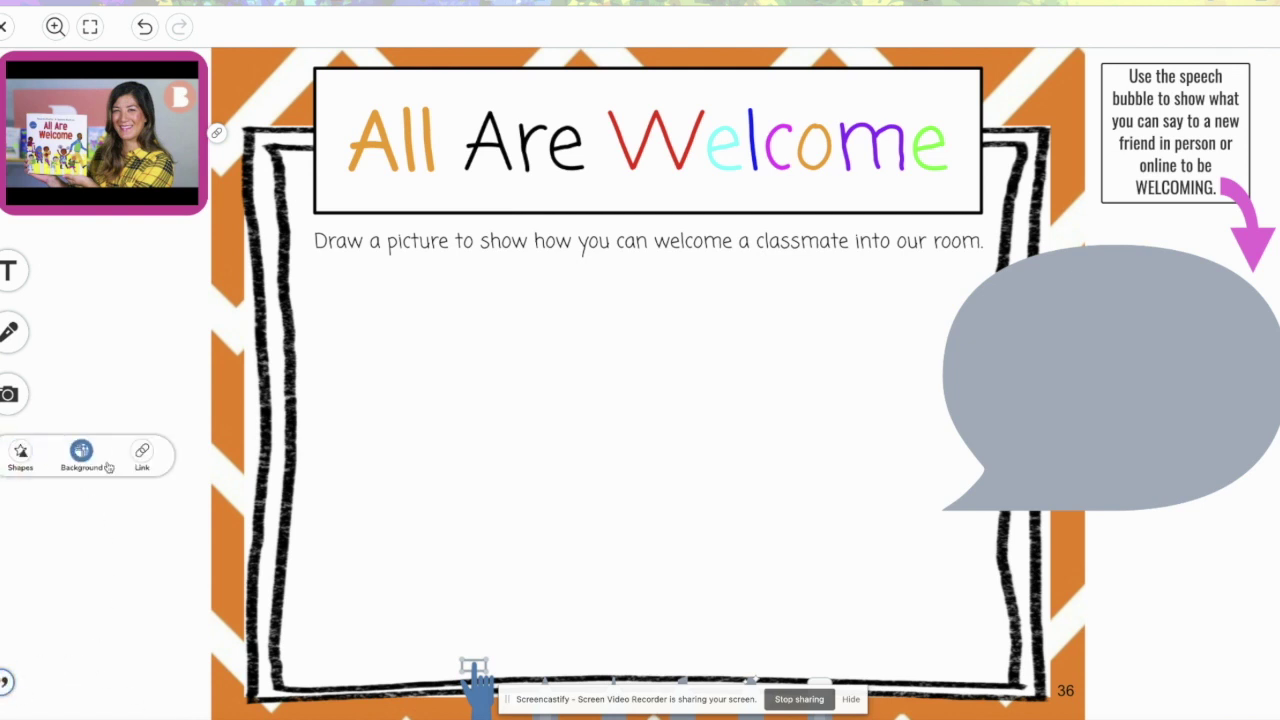
click(20, 452)
click(230, 462)
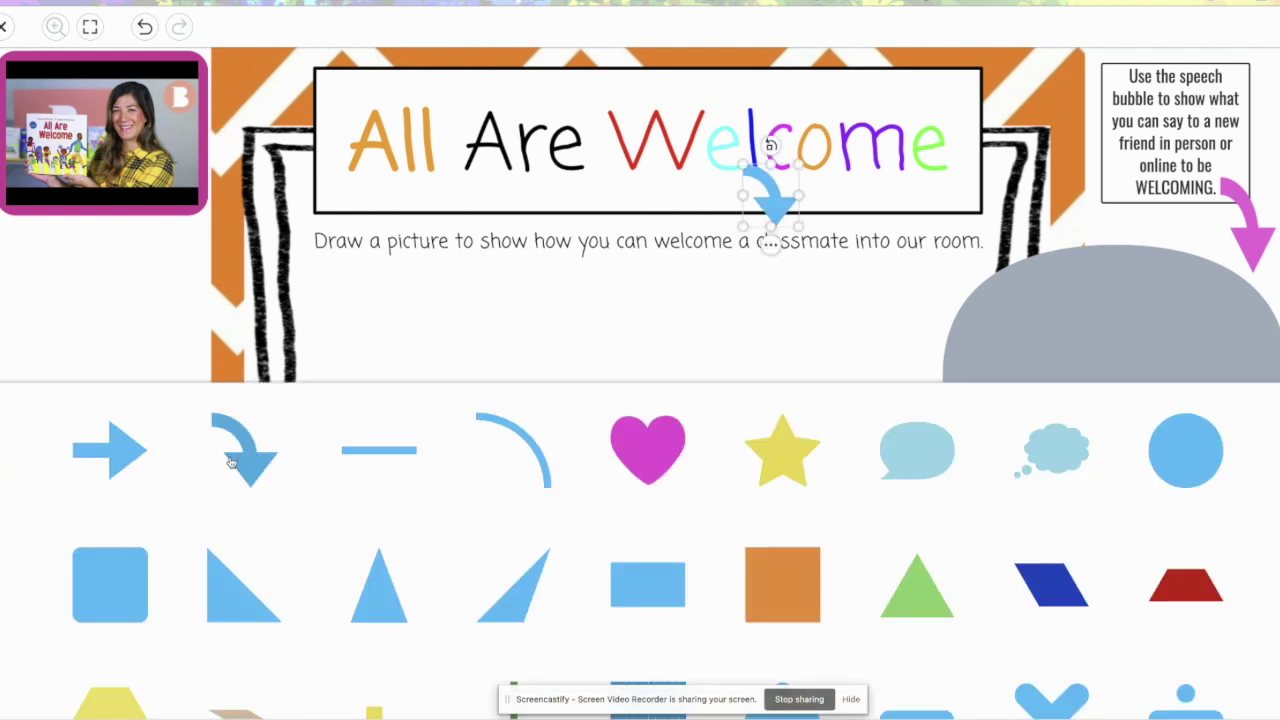
drag(770, 195, 40, 635)
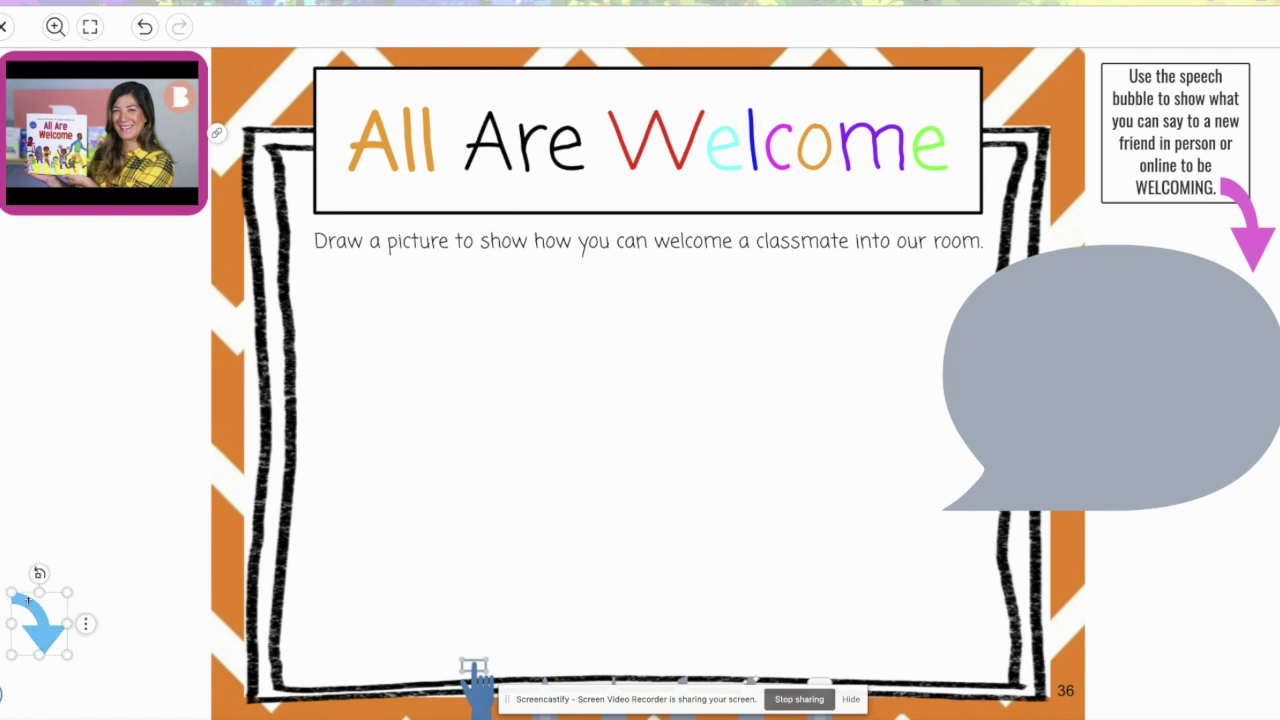
click(80, 578)
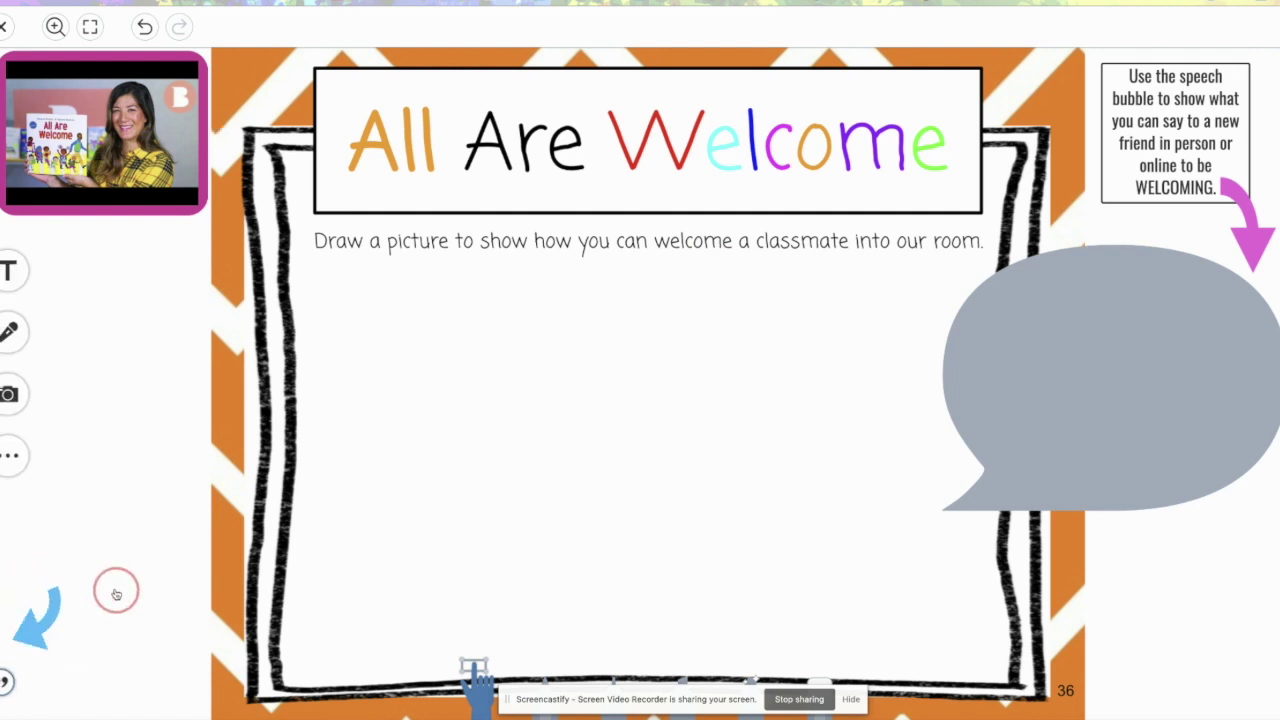
- Enlarge the curved arrow and lock it in place
click(40, 590)
drag(44, 580, 76, 629)
click(147, 548)
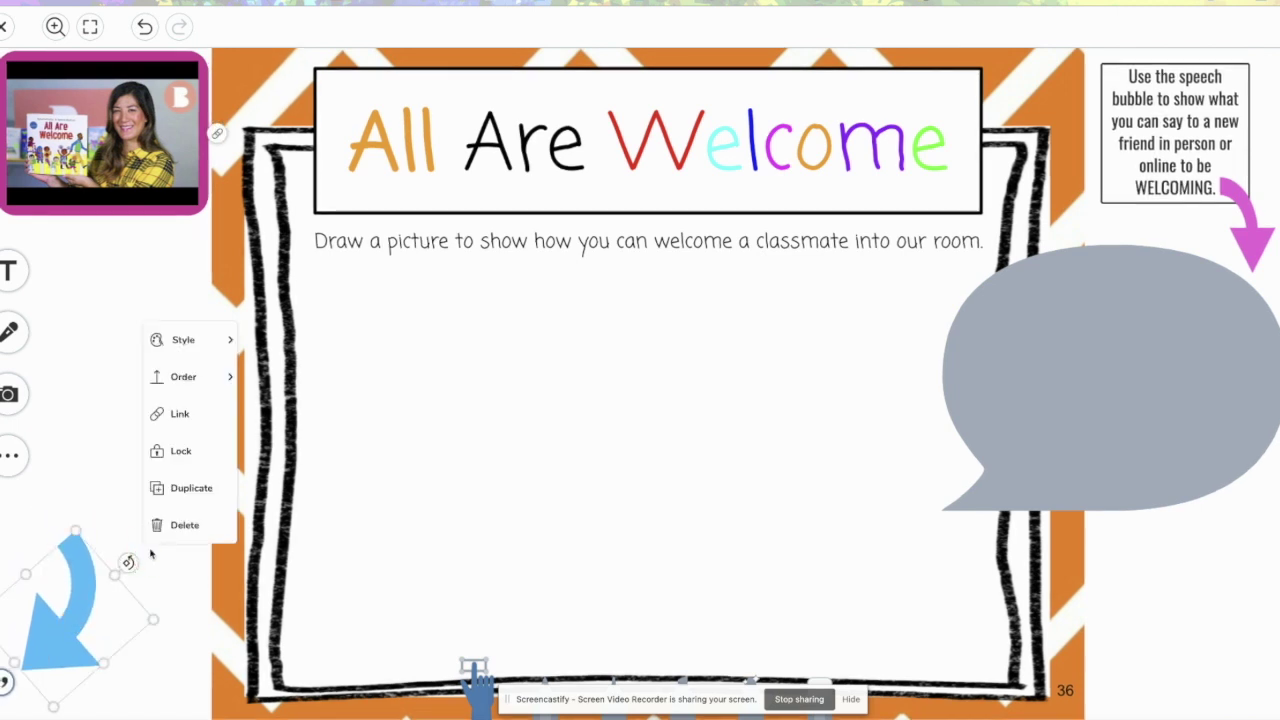
click(178, 453)
click(20, 280)
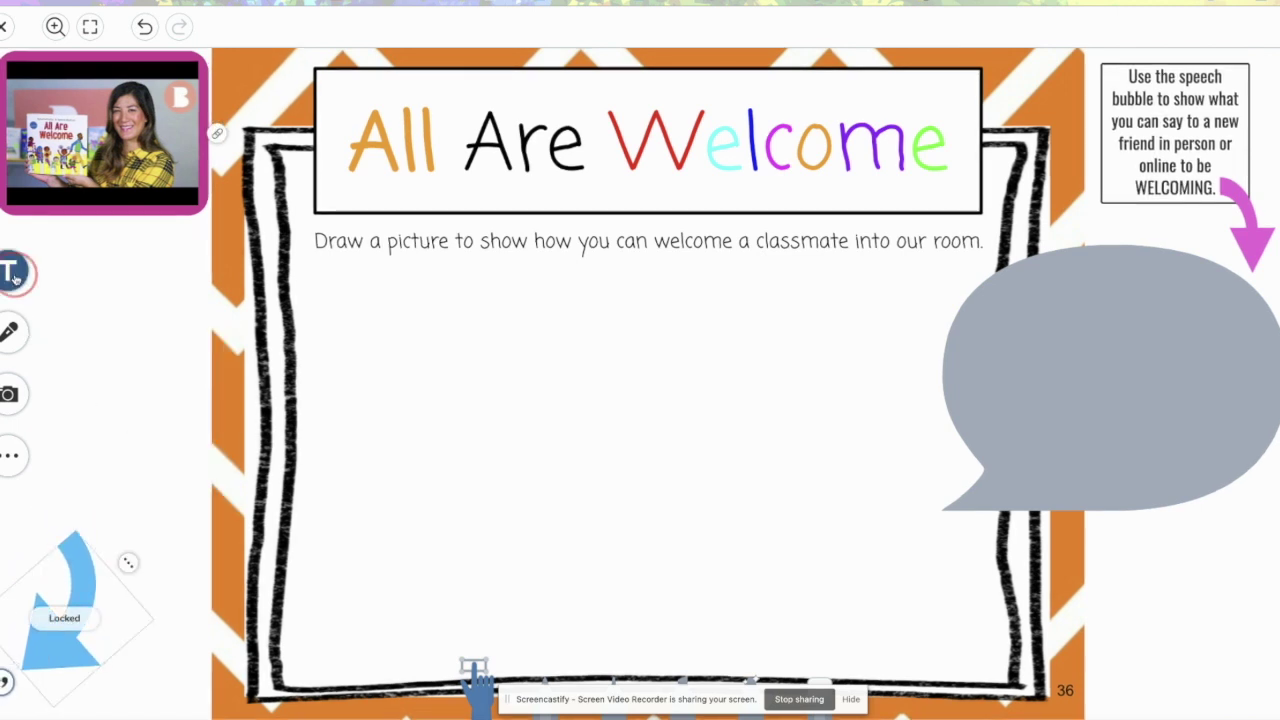
- Type a 'Listen' label and place it above the curved arrow
text(Listen)
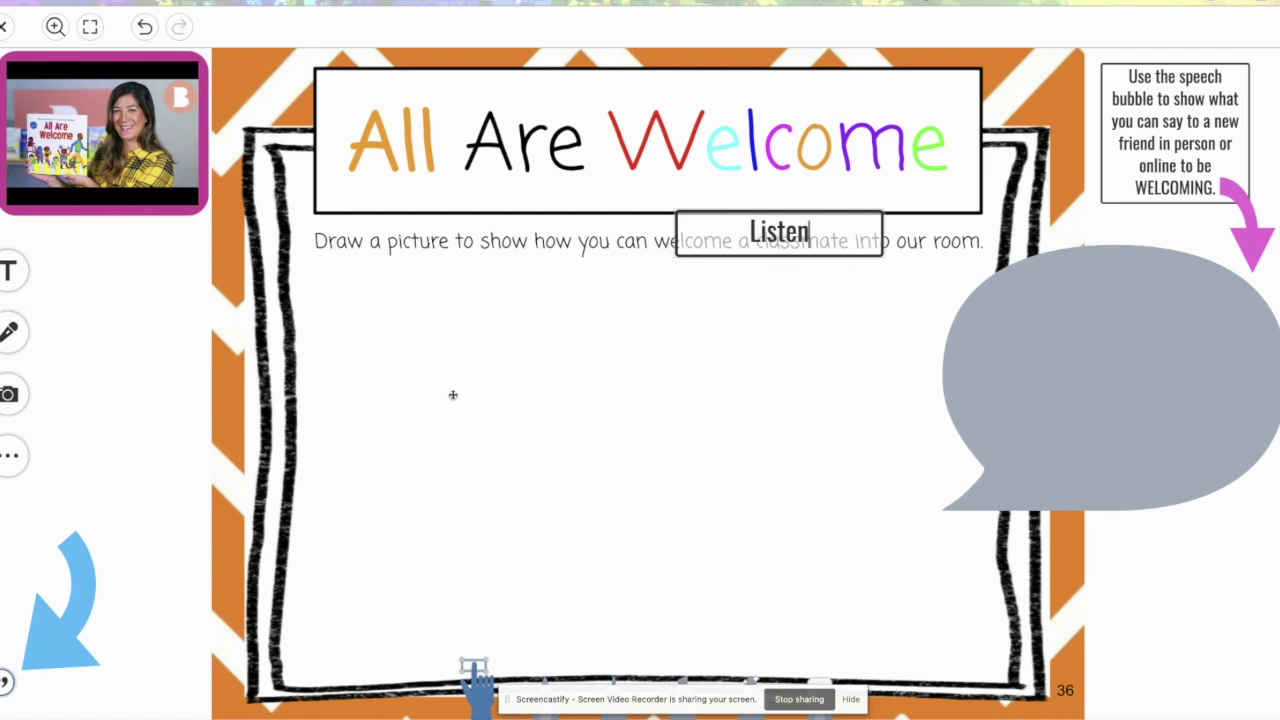
click(453, 395)
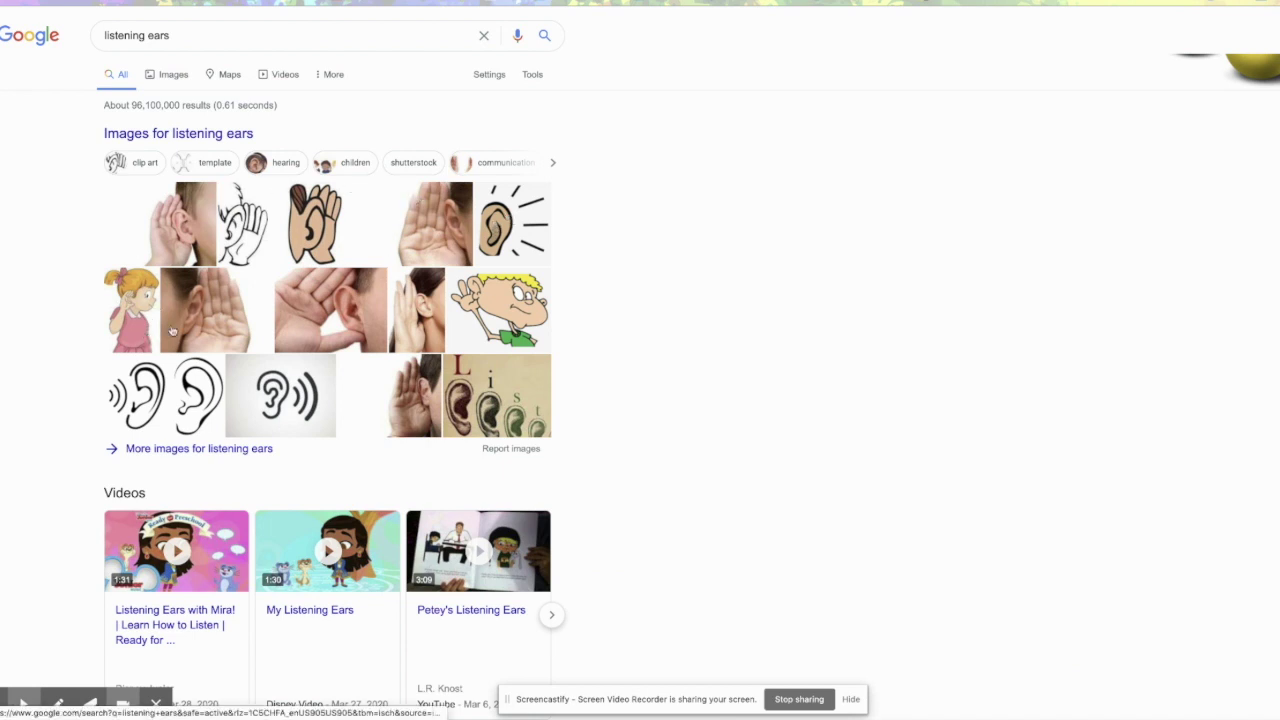
- Copy an ear picture from the 'listening ears' image results and paste it onto the Seesaw template
click(442, 286)
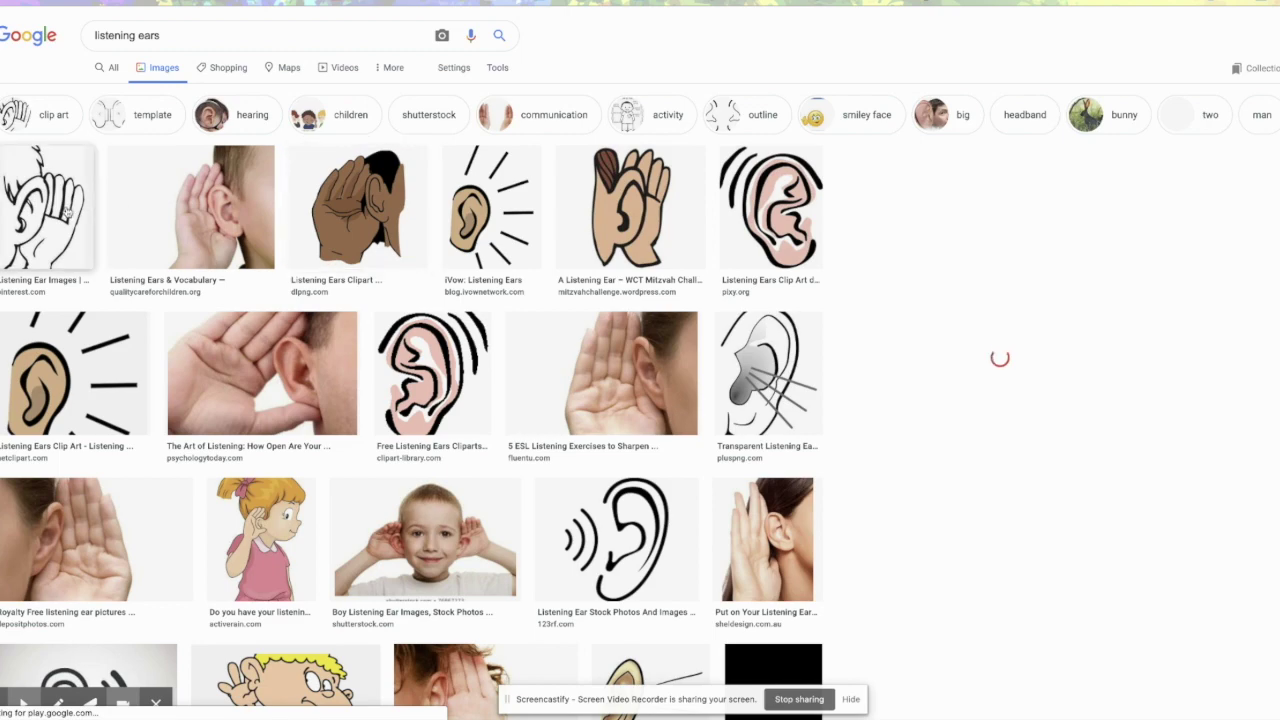
right_click(68, 212)
click(68, 212)
click(112, 10)
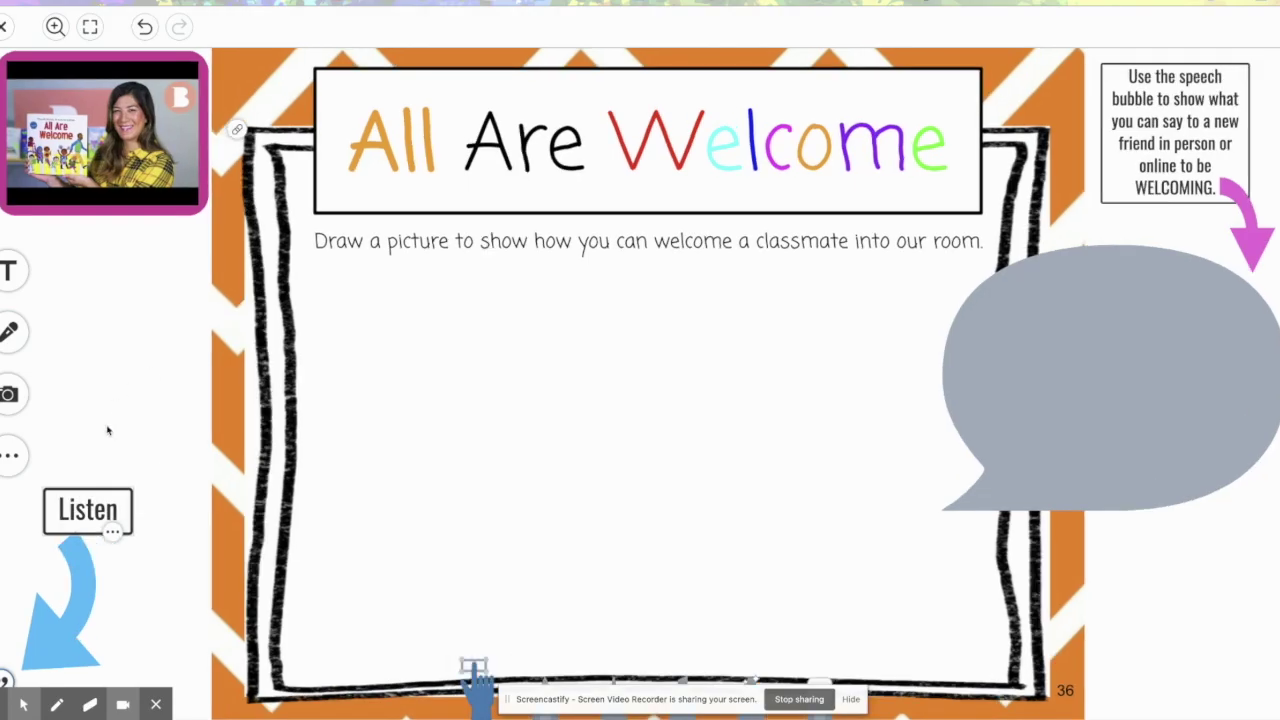
key(ctrl+v)
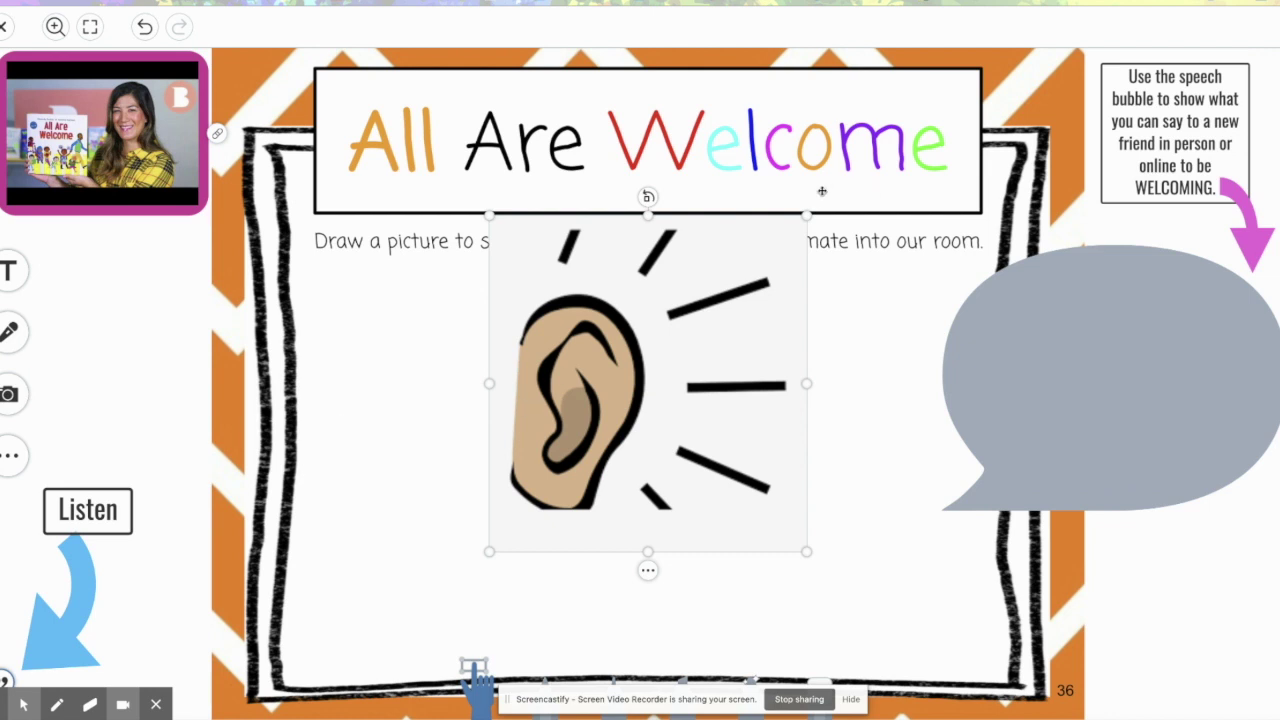
- Shrink the ear picture to a small icon above 'Listen' and save the All Are Welcome Reading Response activity
drag(808, 214, 89, 457)
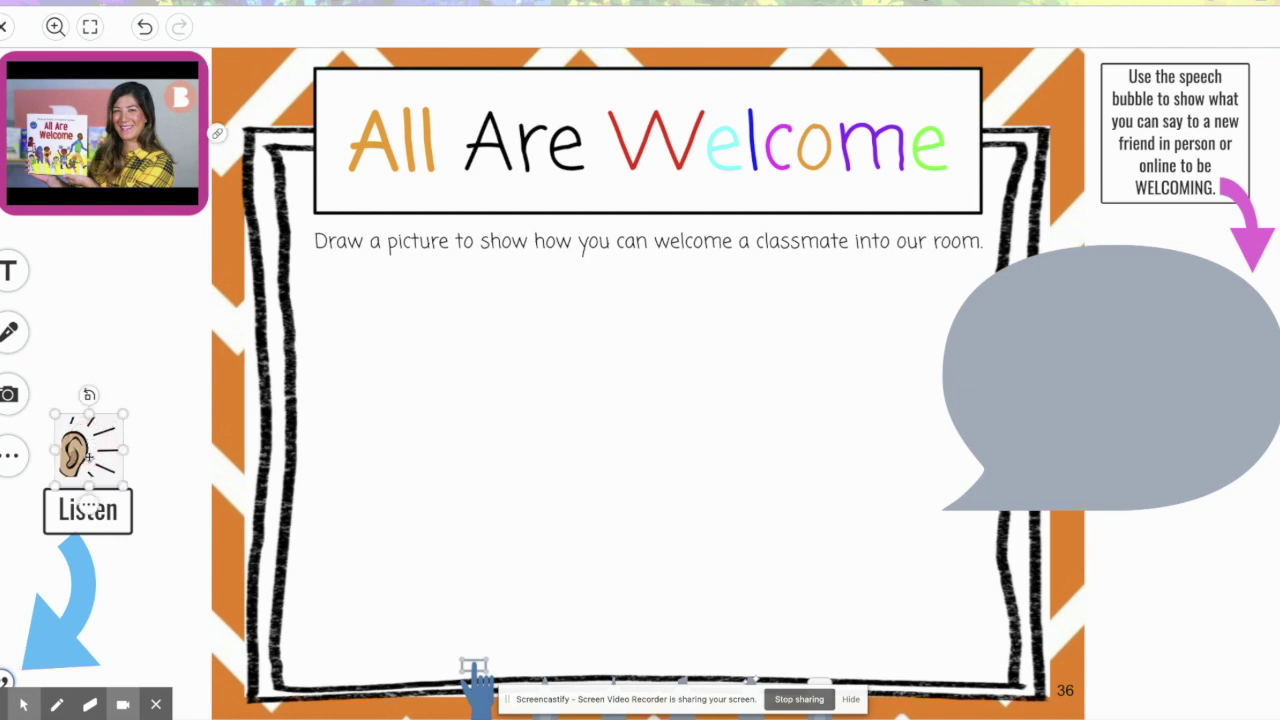
right_click(89, 465)
click(133, 417)
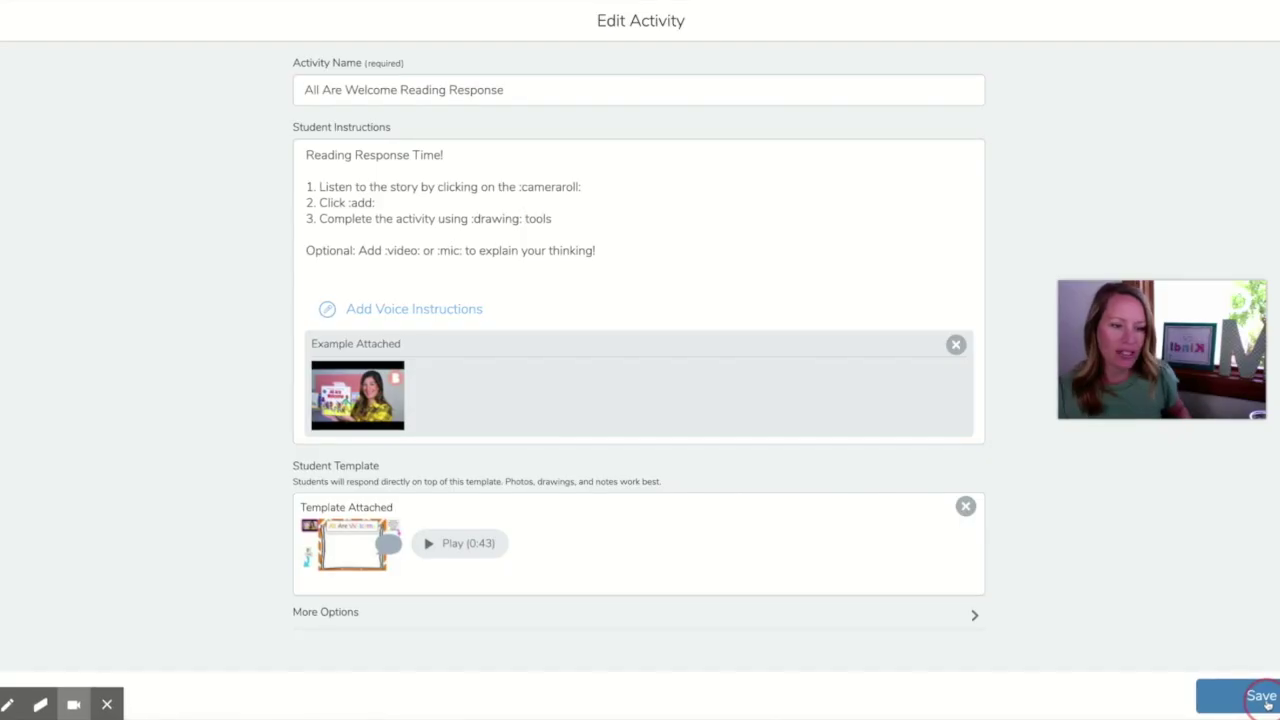
click(1260, 697)
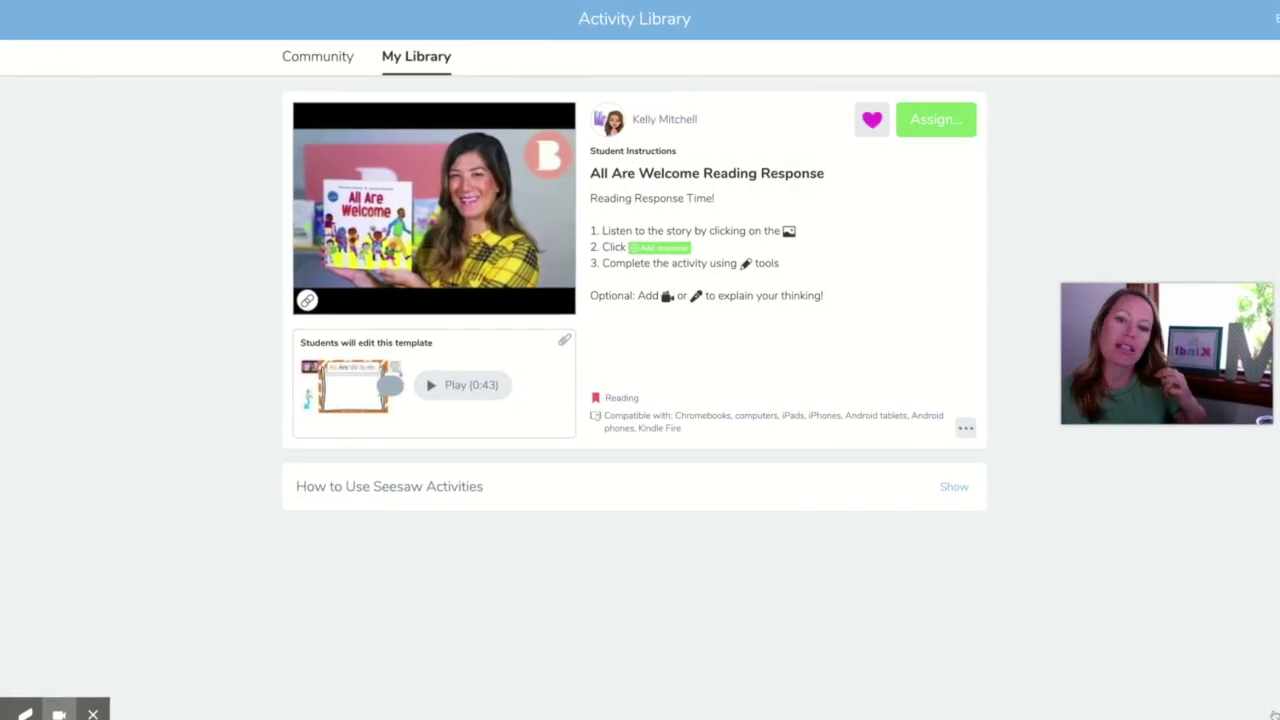